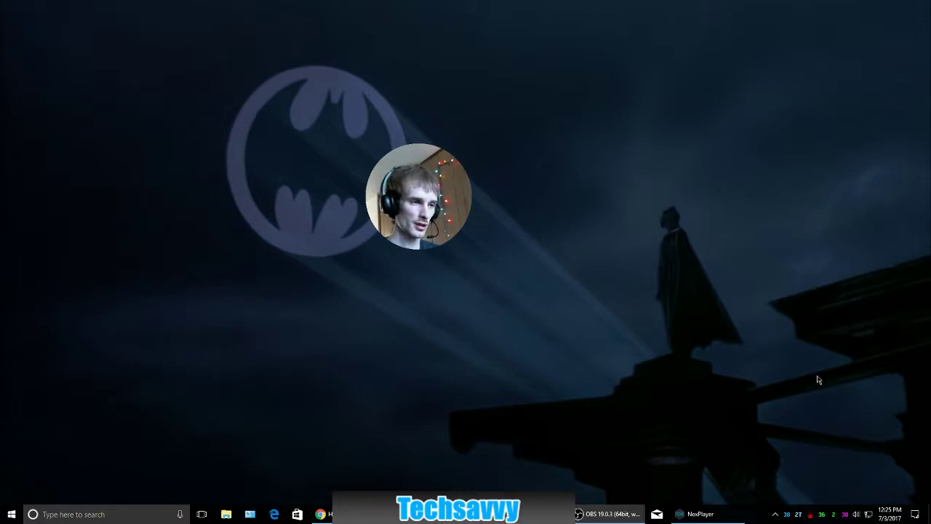
# Step: Bring up the bignox.com page in Chrome, download the Nox App Player Version 3.8.3.1 installer, and dismiss the download bar
pyautogui.moveTo(726, 513)
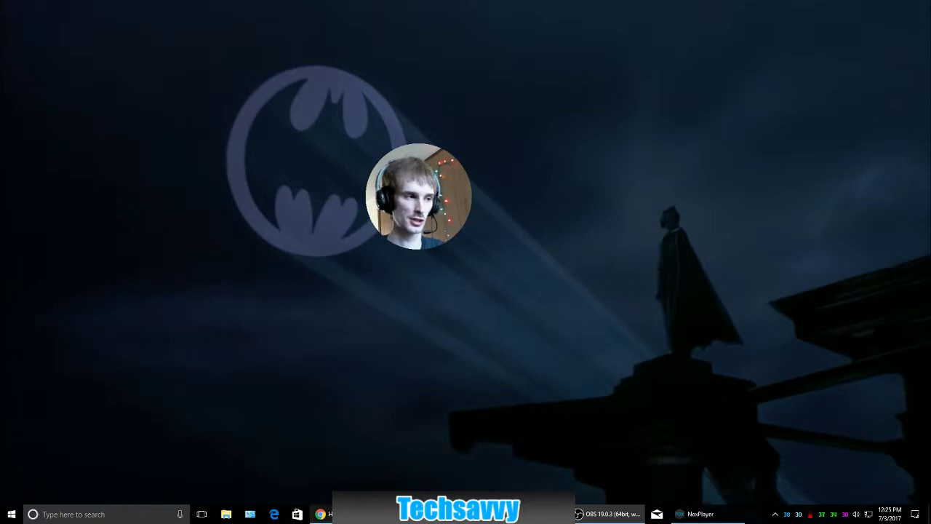
pyautogui.moveTo(324, 514)
pyautogui.click(434, 469)
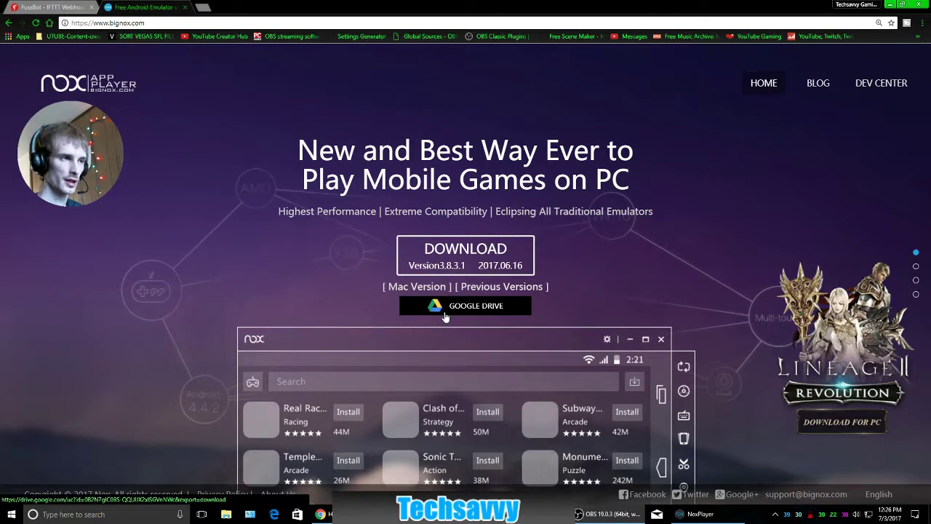
pyautogui.click(469, 258)
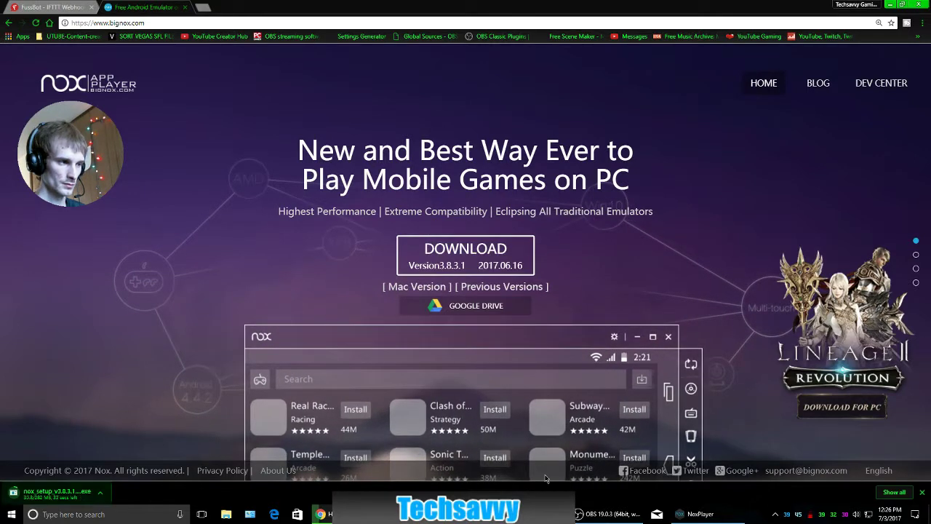
pyautogui.click(922, 494)
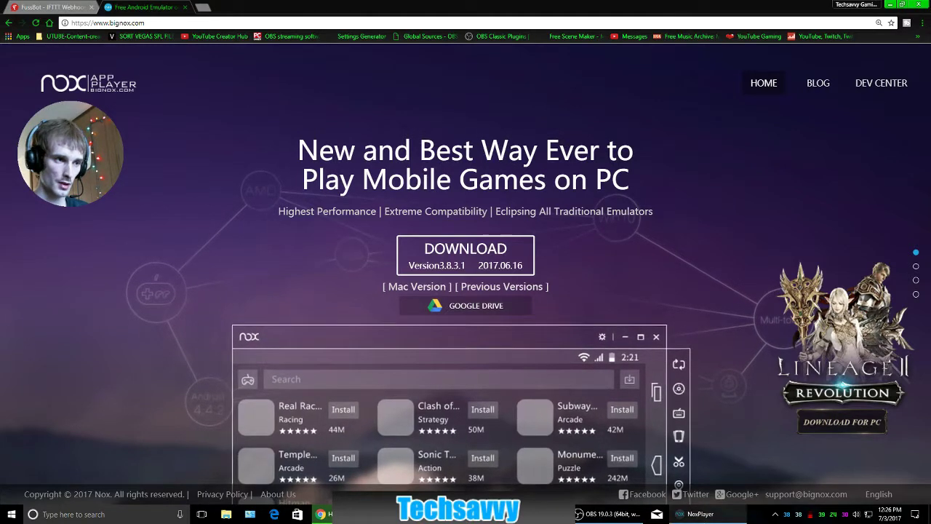
# Step: Switch to the running NoxPlayer emulator and maximize its window
pyautogui.moveTo(714, 519)
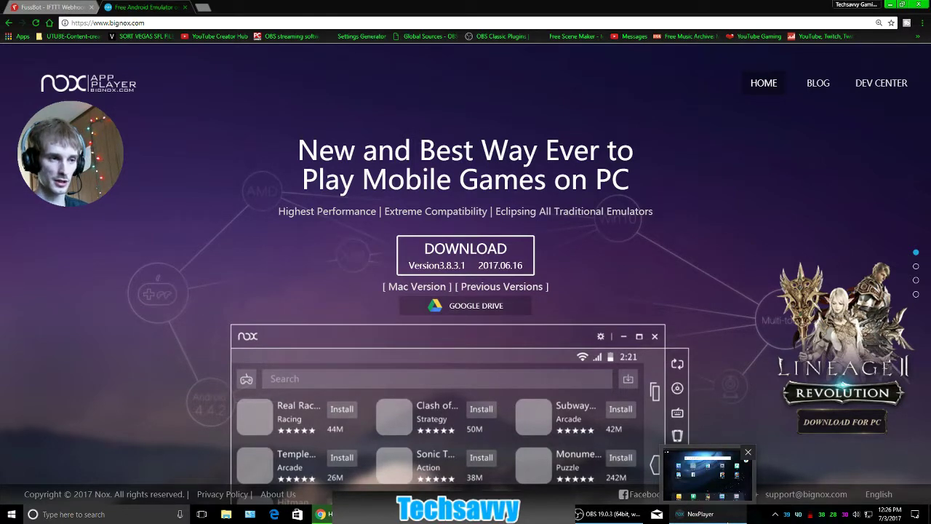
pyautogui.click(728, 518)
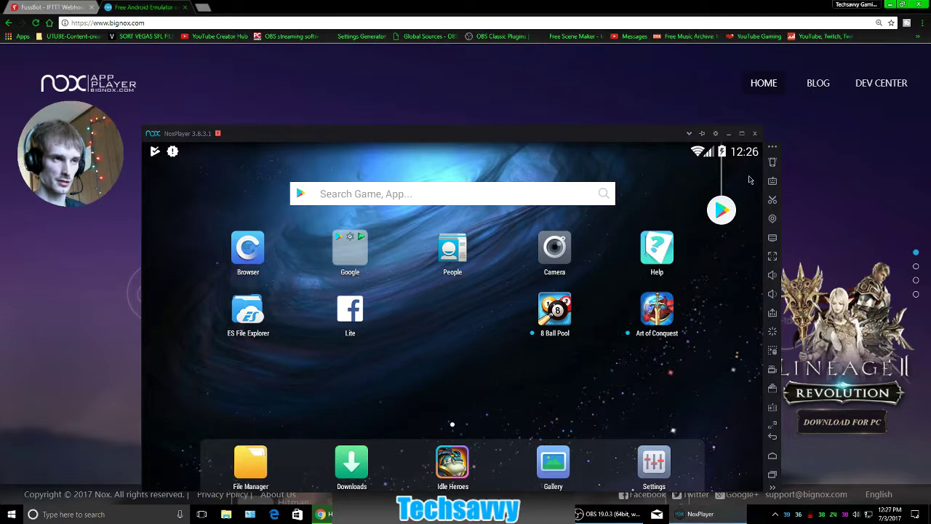
pyautogui.click(741, 134)
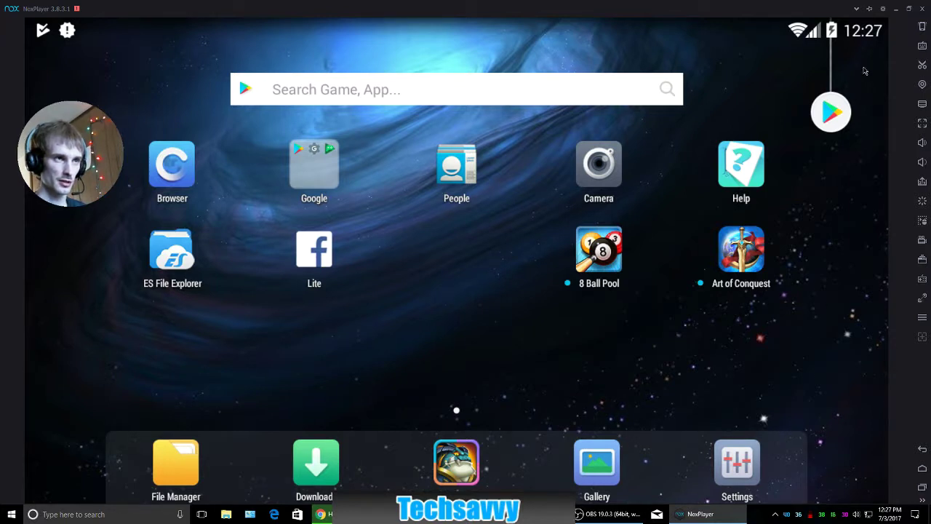
pyautogui.click(897, 9)
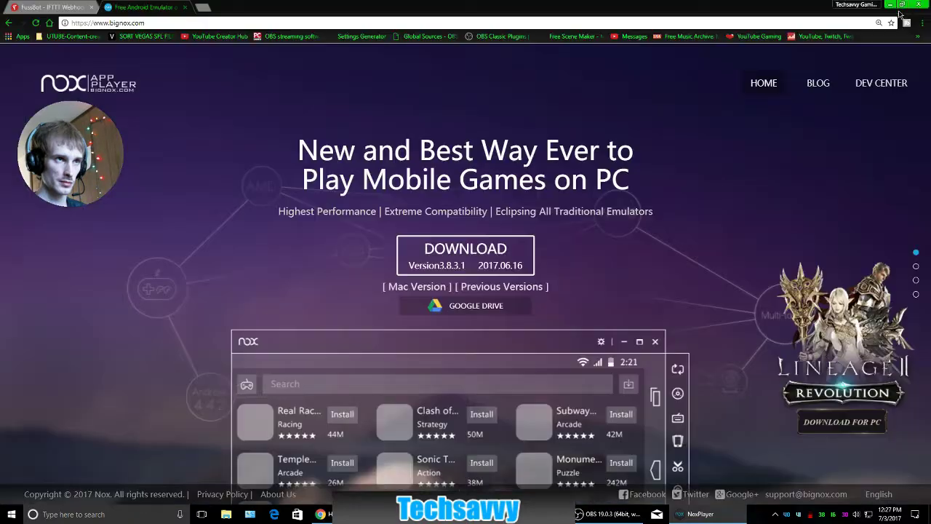
pyautogui.doubleClick(733, 15)
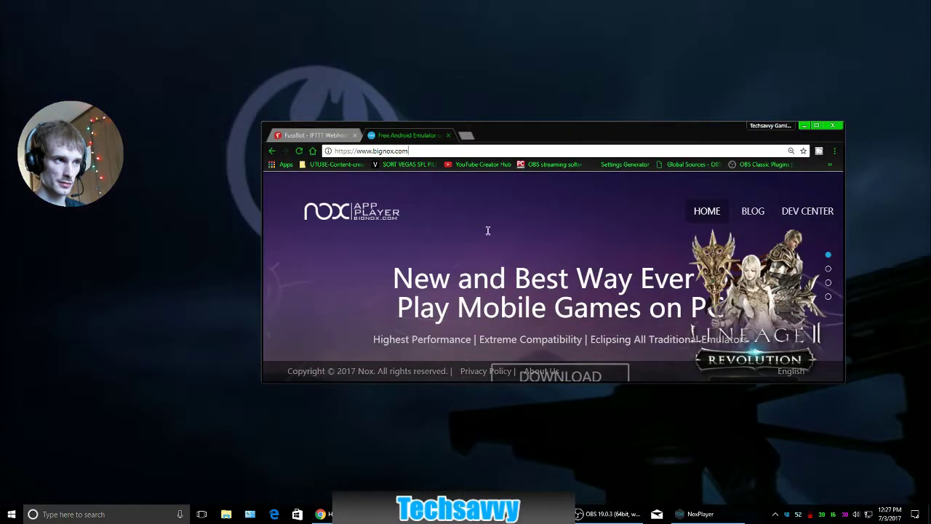
pyautogui.press('super')
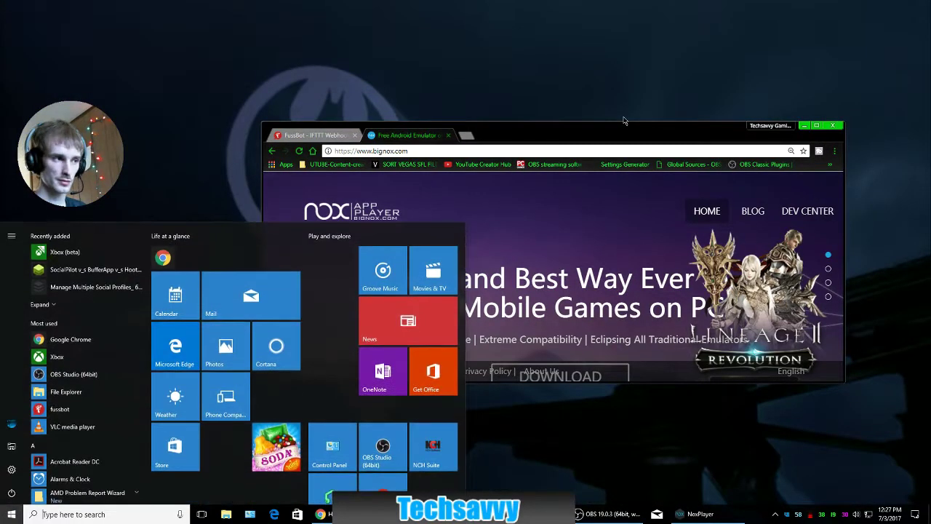
pyautogui.press('super')
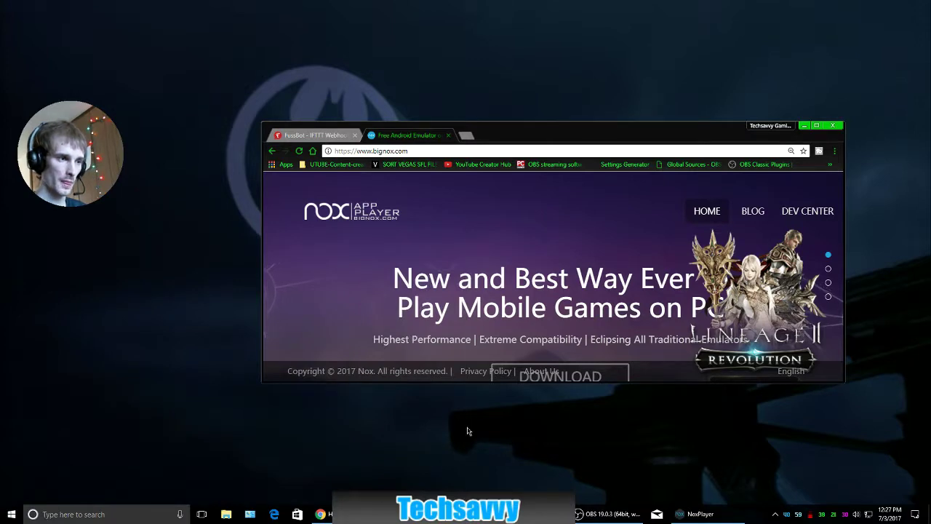
pyautogui.click(687, 518)
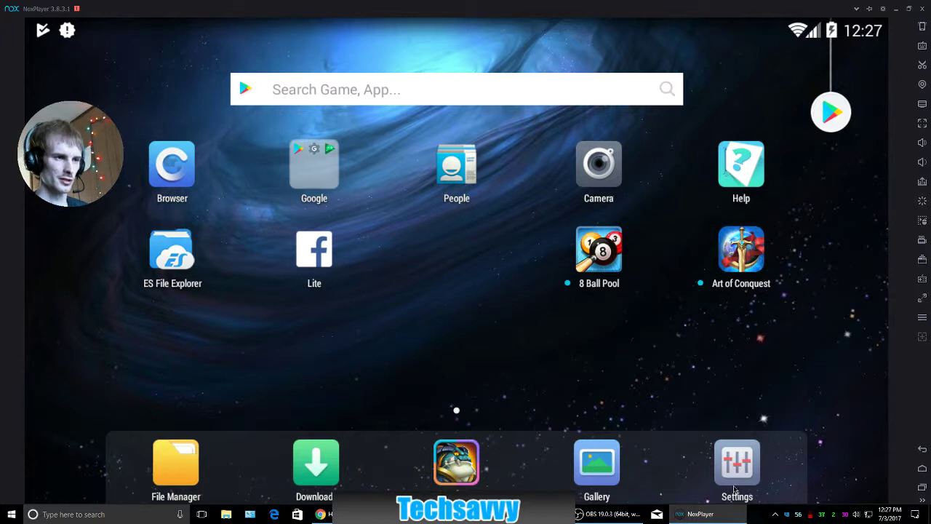
# Step: Open the emulator's Android Settings and go to the About tablet page under System
pyautogui.click(741, 460)
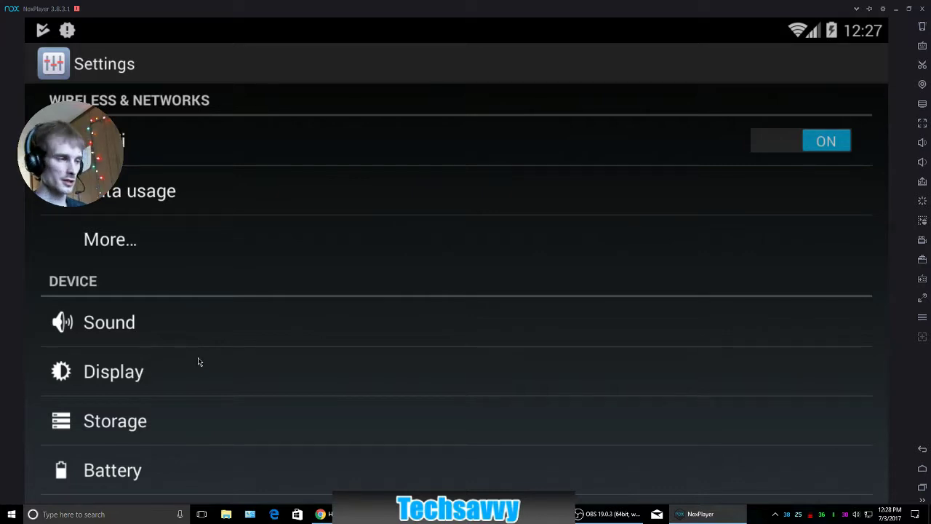
pyautogui.scroll(-3, 197, 362)
pyautogui.scroll(-2, 198, 362)
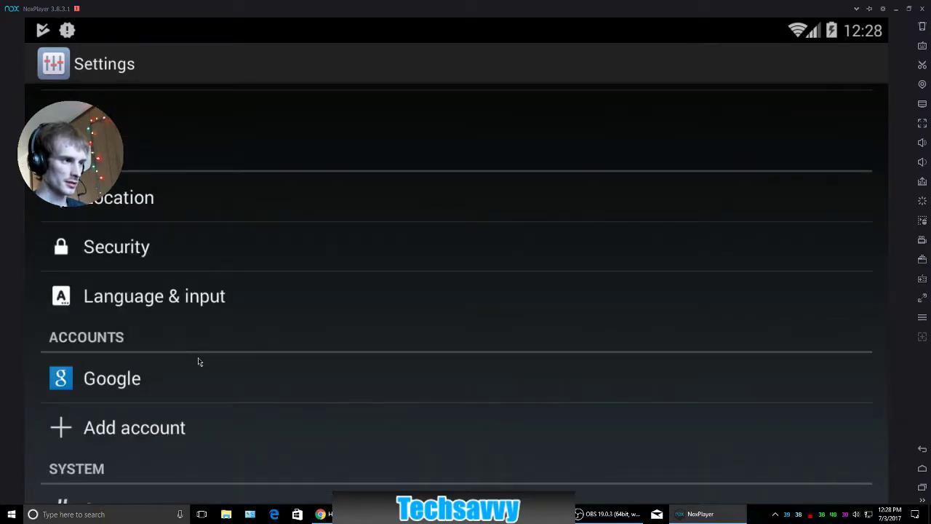
pyautogui.scroll(-1, 198, 361)
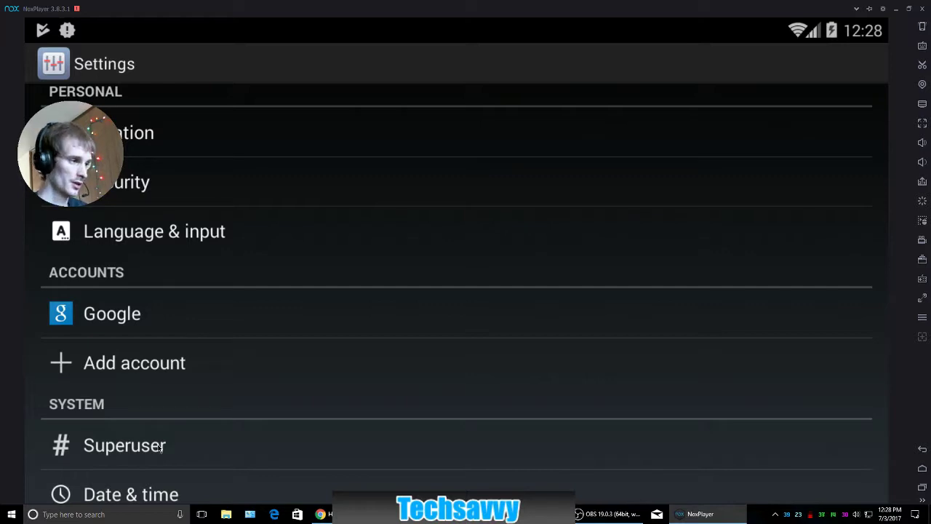
pyautogui.scroll(-5, 158, 447)
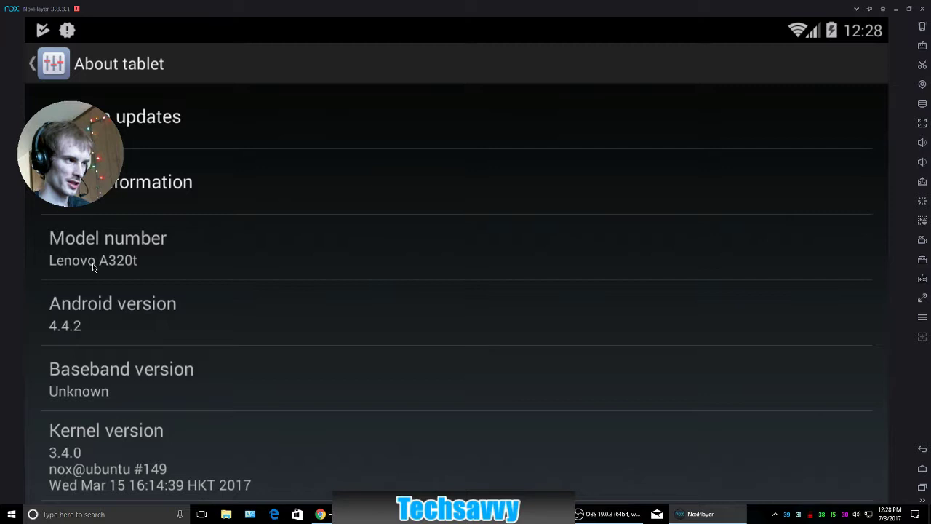
# Step: Trigger the hidden Easter egg of the Android version entry, then return to the main Settings list
pyautogui.tripleClick(101, 302)
pyautogui.click(466, 301)
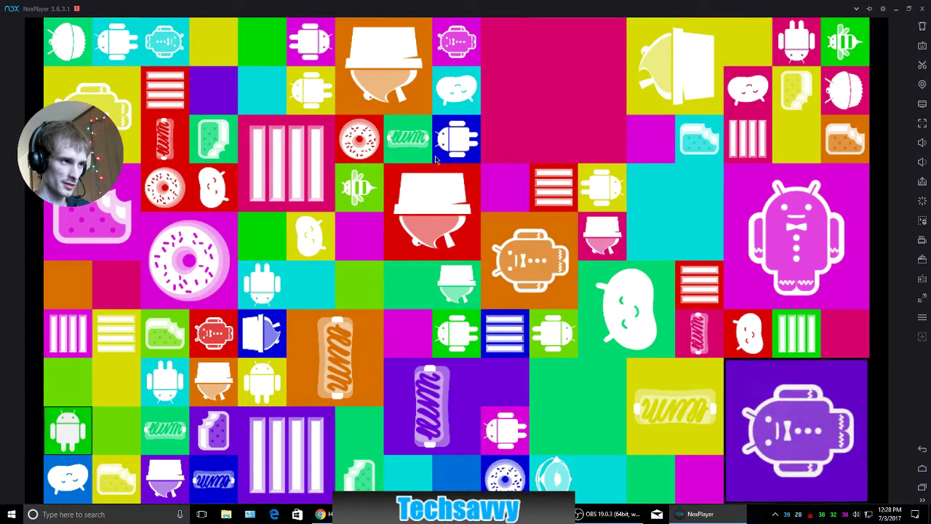
pyautogui.click(322, 274)
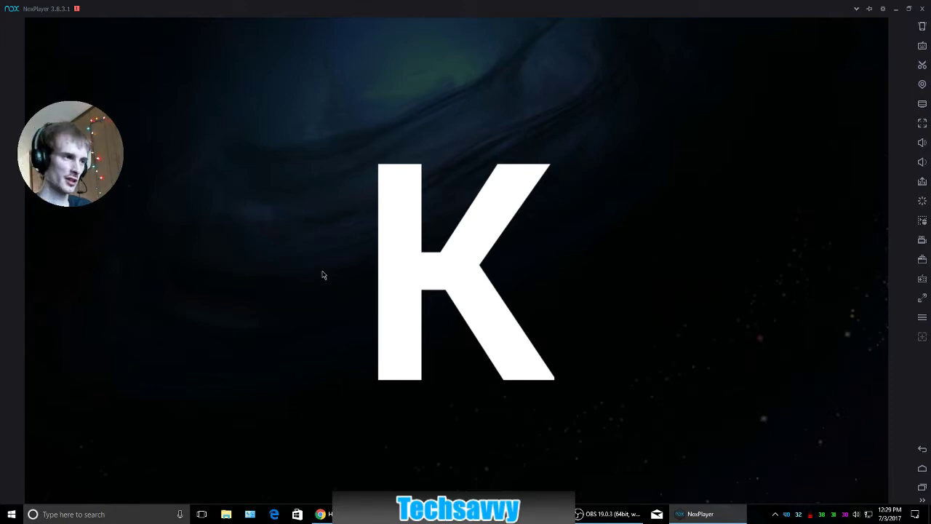
pyautogui.click(322, 274)
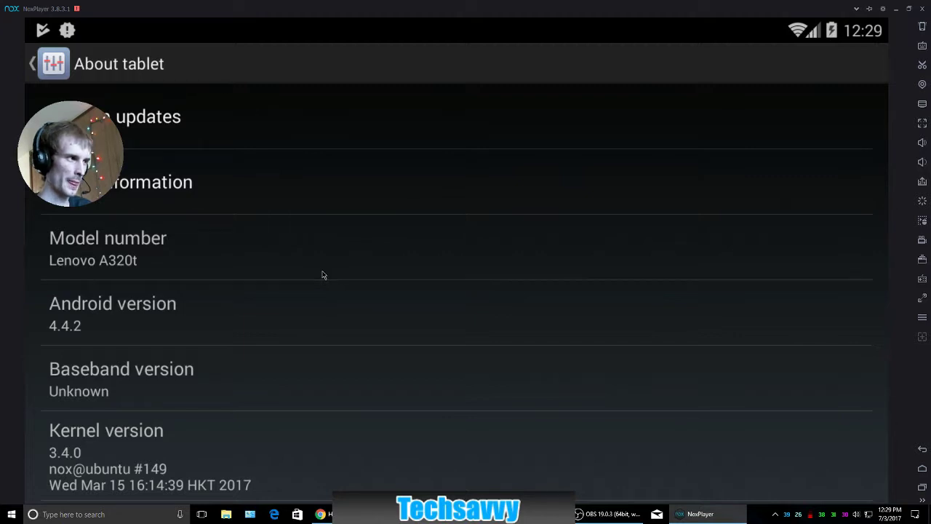
pyautogui.press('Escape')
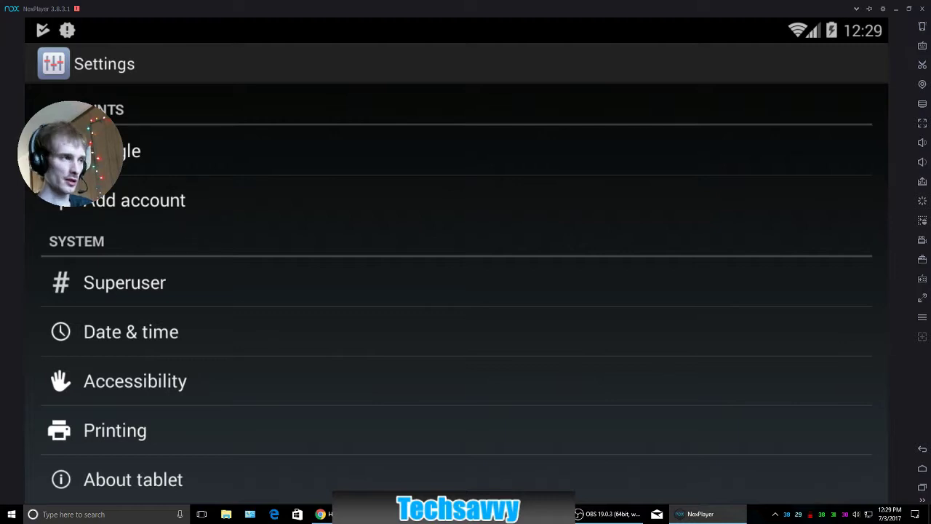
# Step: Check the Google account entry in Settings, then return to the emulator's home screen
pyautogui.click(109, 151)
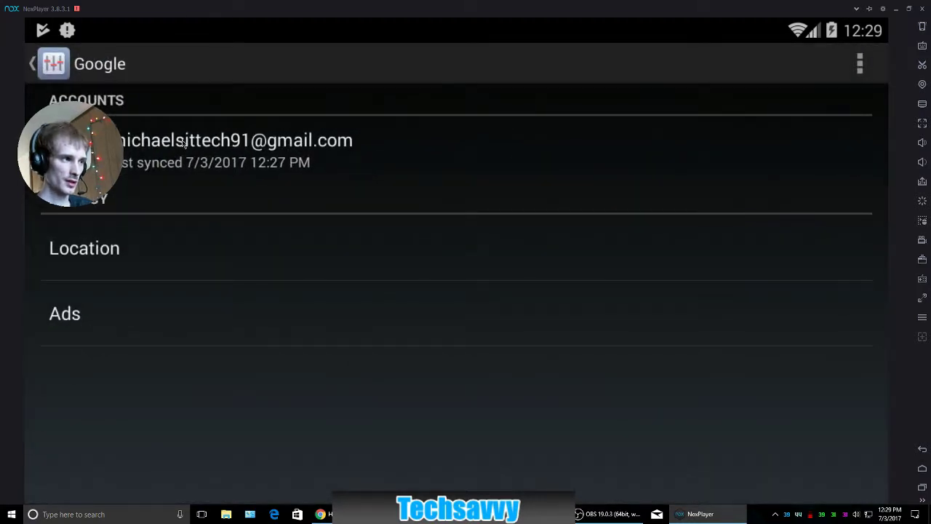
pyautogui.click(35, 65)
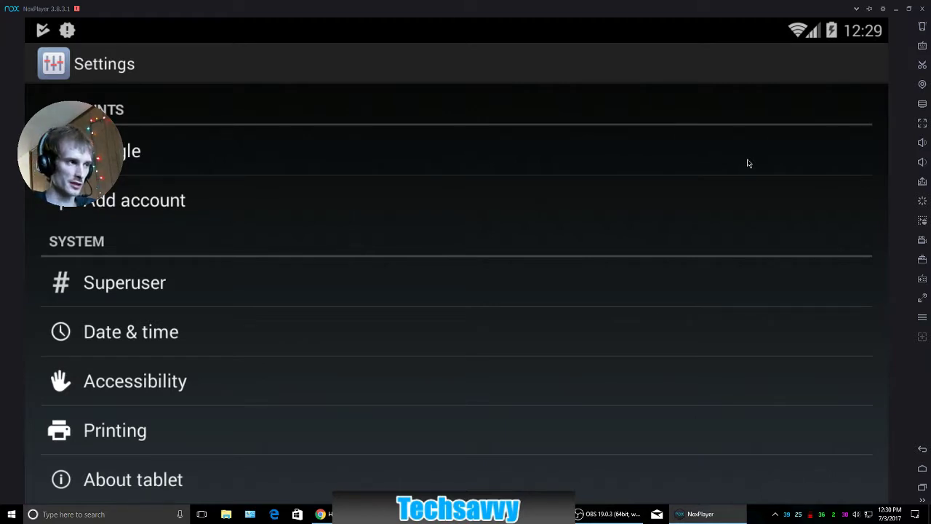
pyautogui.scroll(5, 558, 189)
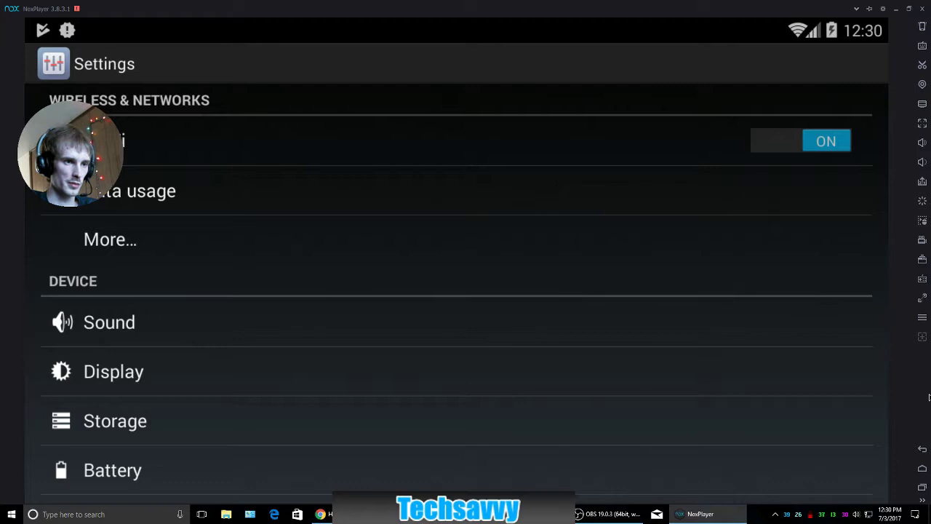
pyautogui.click(922, 467)
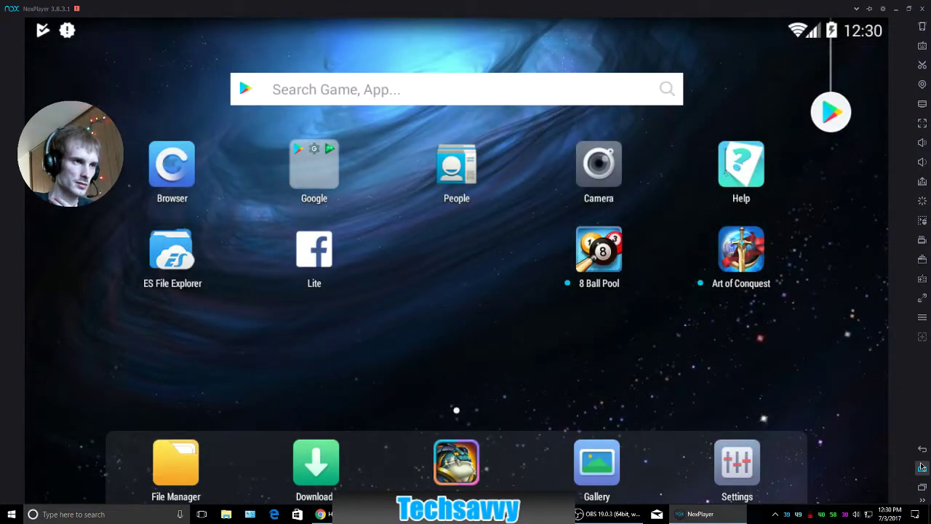
# Step: Browse the ranked game suggestions from the home screen's hanging Play shortcut and return to the home screen
pyautogui.click(830, 109)
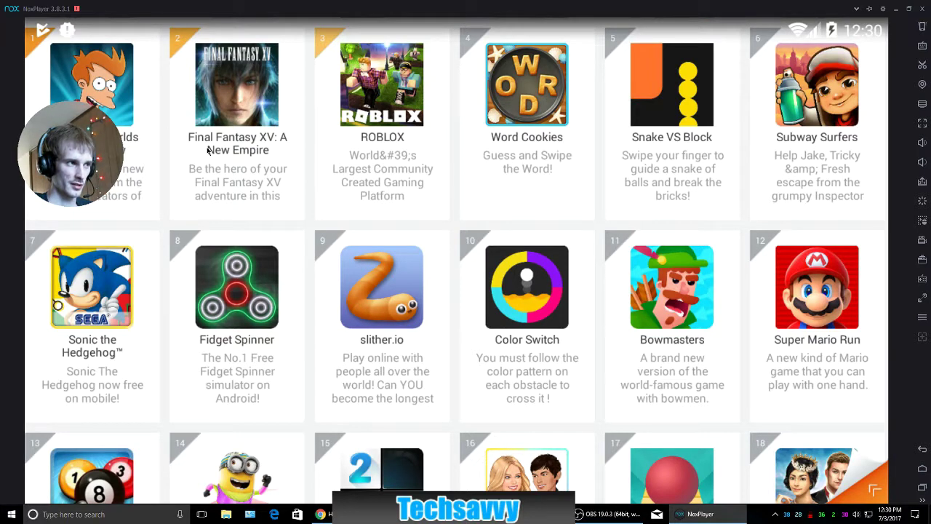
pyautogui.scroll(-3, 207, 149)
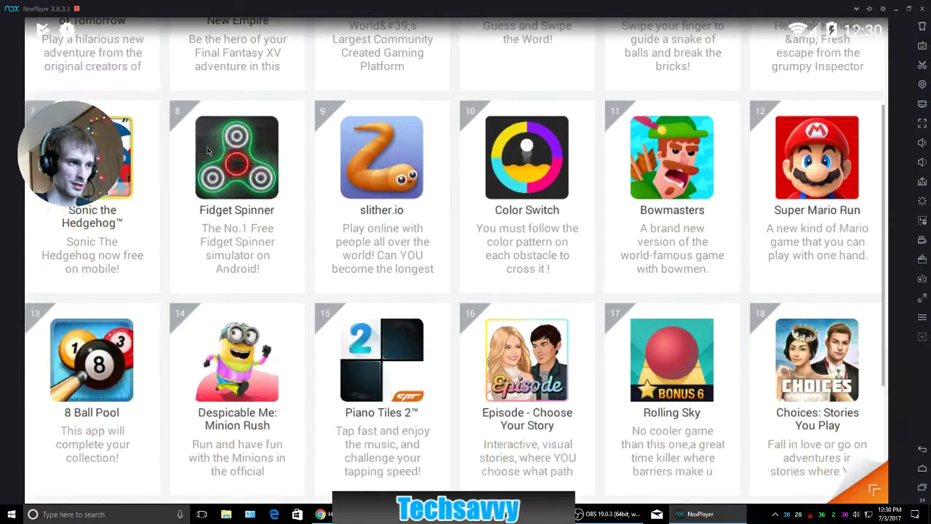
pyautogui.scroll(3, 207, 150)
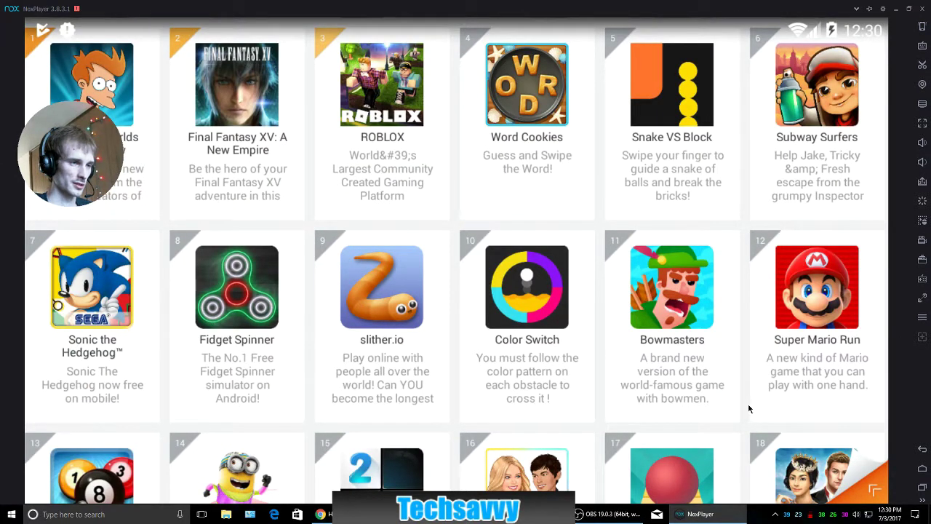
pyautogui.click(876, 492)
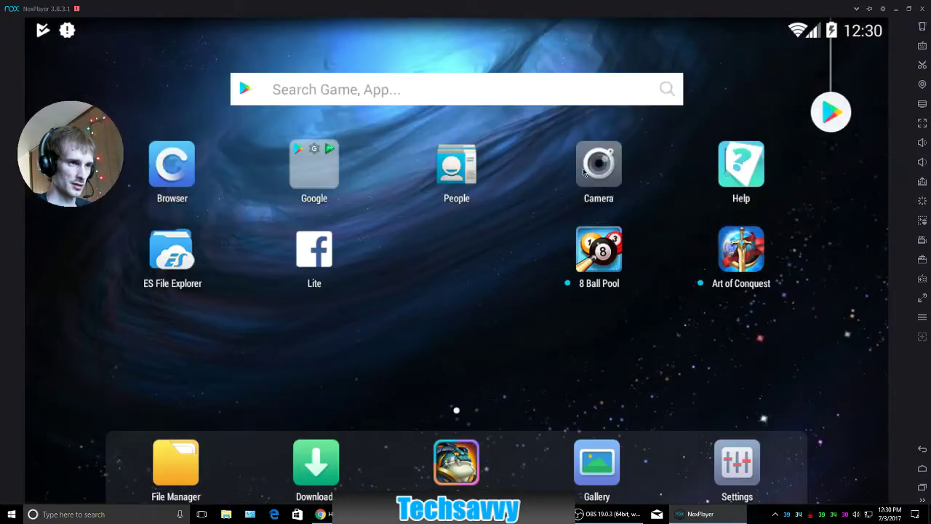
pyautogui.click(832, 115)
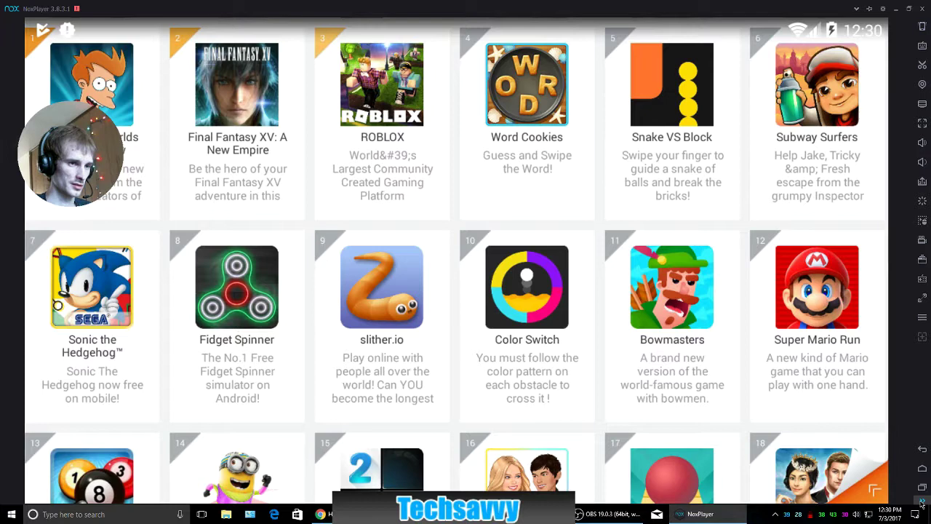
pyautogui.click(922, 452)
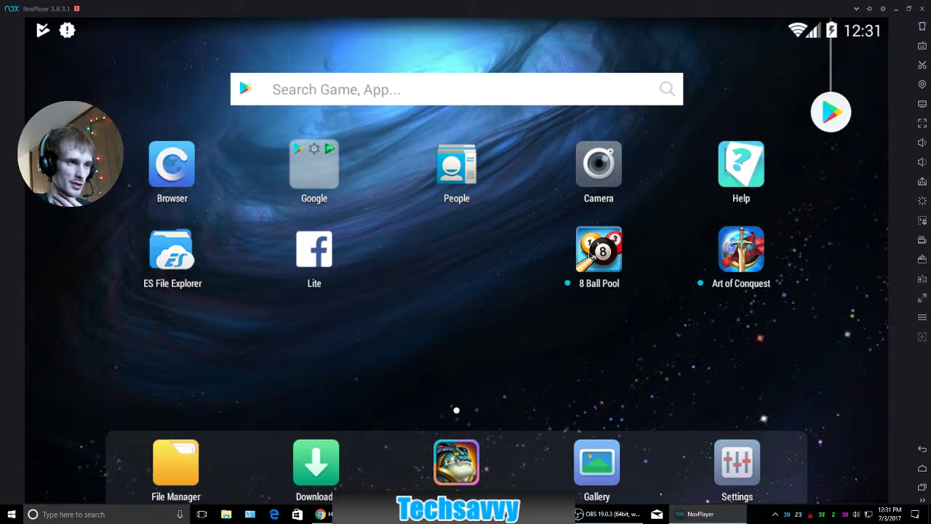
# Step: Launch 8 Ball Pool and review the emulator's Advanced system settings for performance, resolution, rendering and frame rate while it loads
pyautogui.click(591, 253)
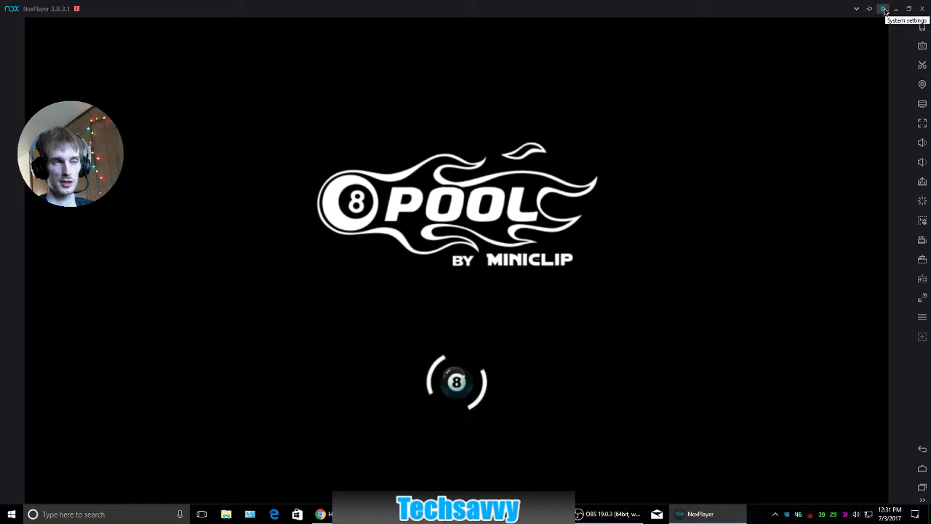
pyautogui.click(885, 10)
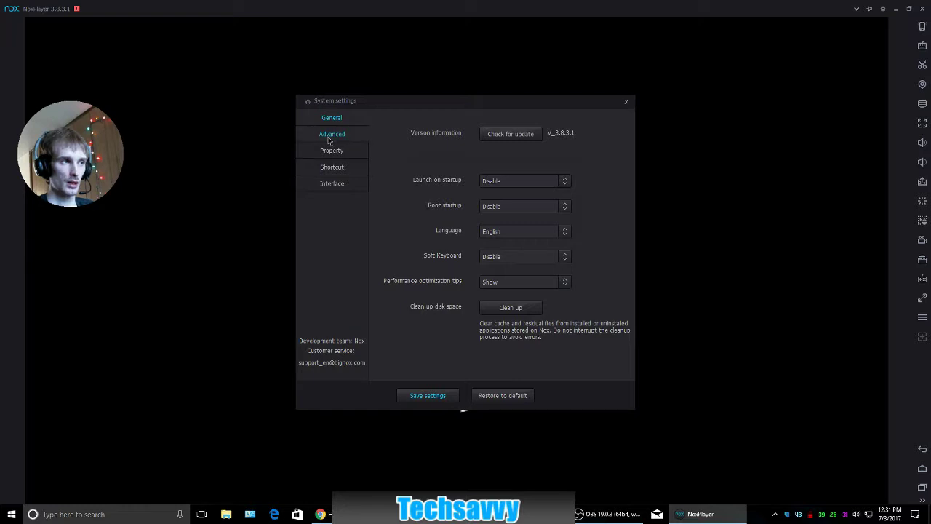
pyautogui.click(329, 141)
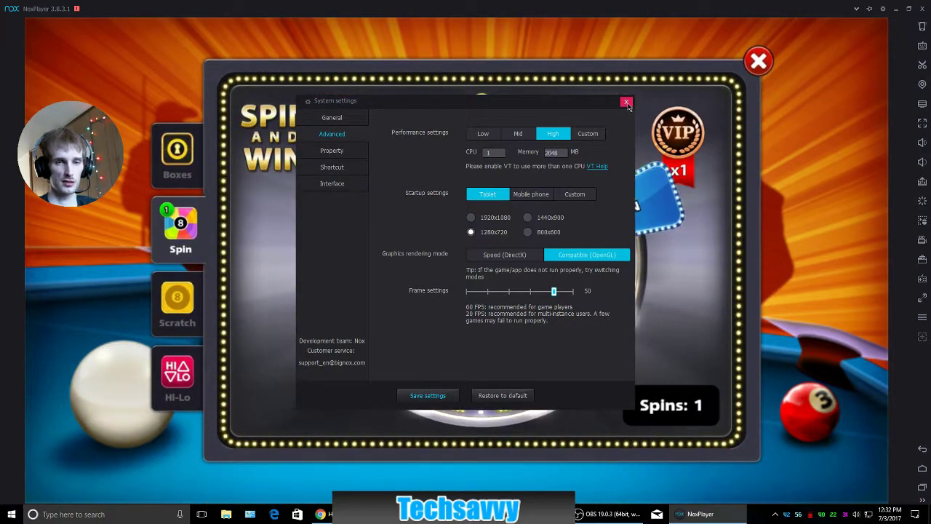
pyautogui.click(627, 102)
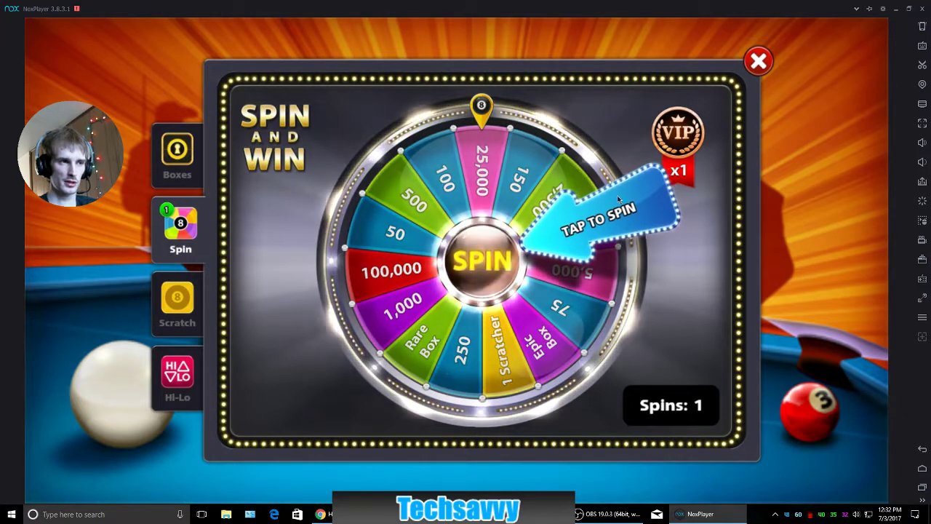
# Step: Close the Spin and Win wheel to reach the 8 Ball Pool main menu
pyautogui.click(761, 68)
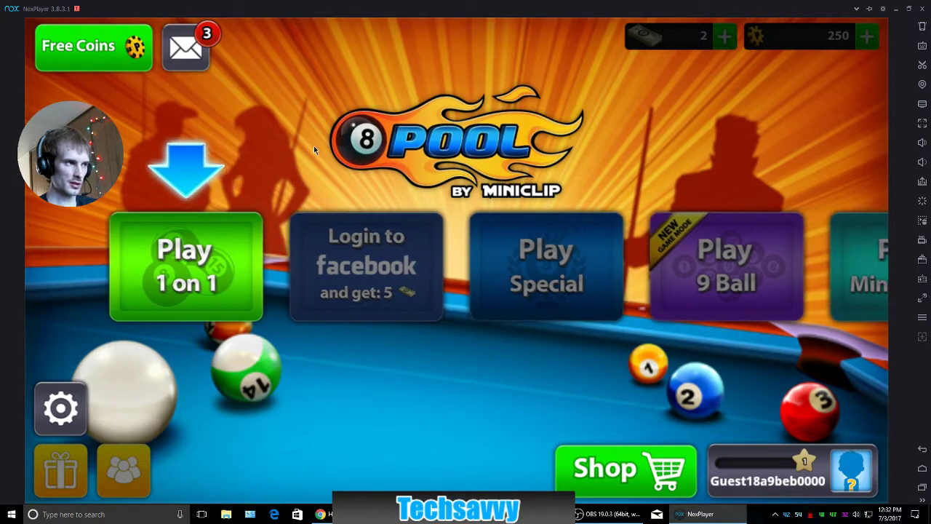
# Step: Start the Play 1 on 1 tutorial in 8 Ball Pool, aim the cue at the yellow ball and take the shot
pyautogui.click(187, 234)
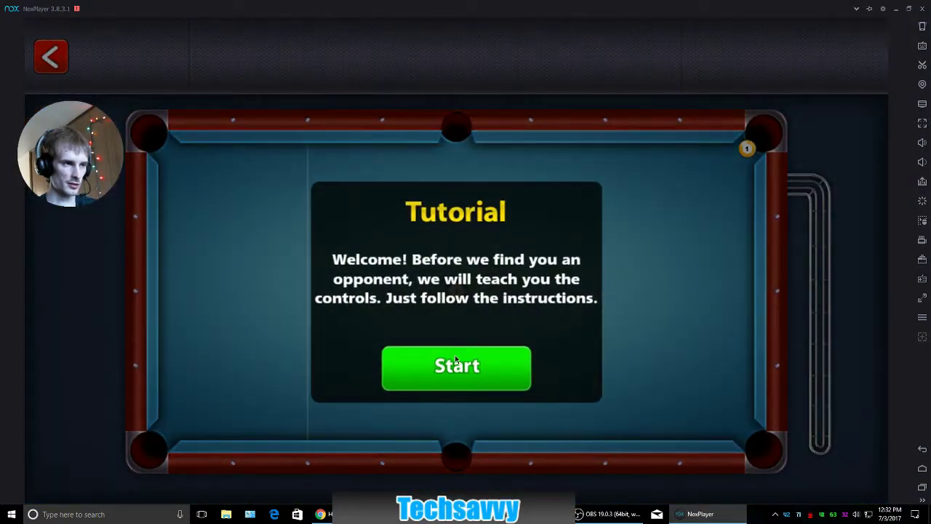
pyautogui.click(455, 355)
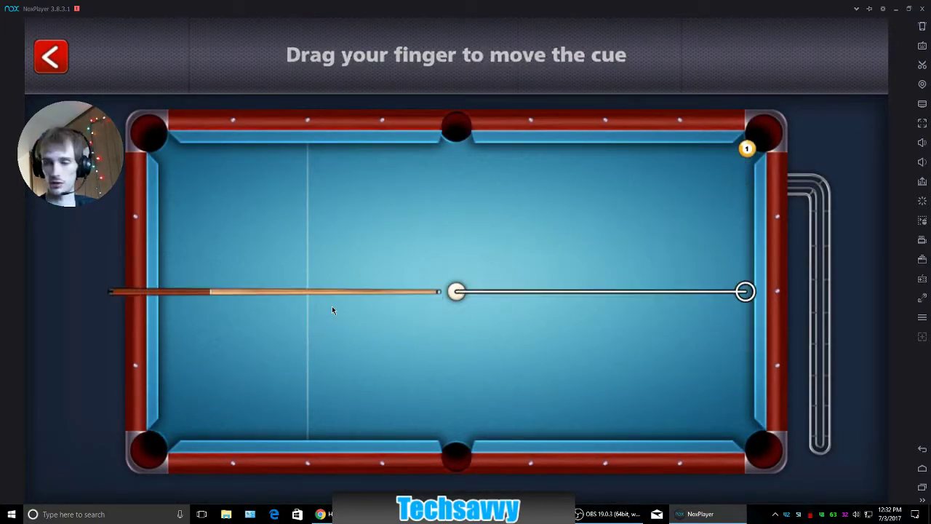
pyautogui.moveTo(349, 260); pyautogui.dragTo(336, 341)
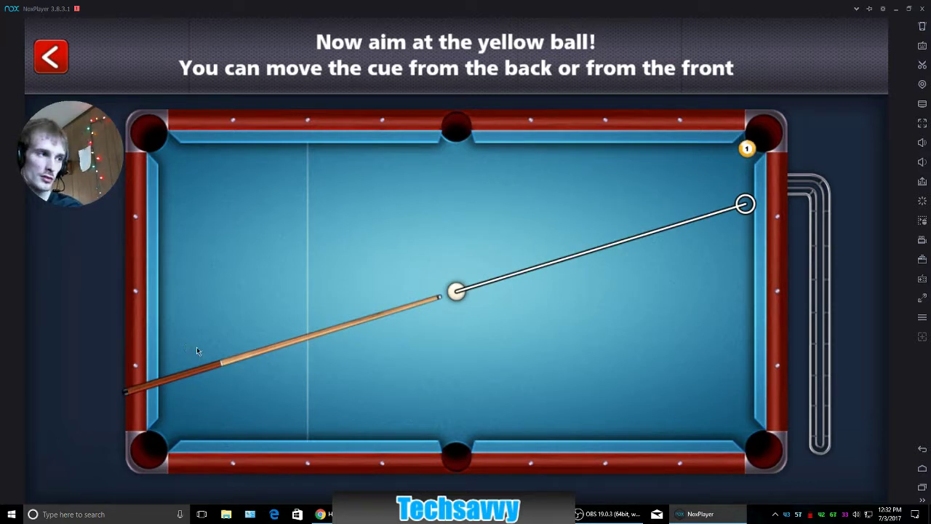
pyautogui.moveTo(192, 221); pyautogui.dragTo(264, 413)
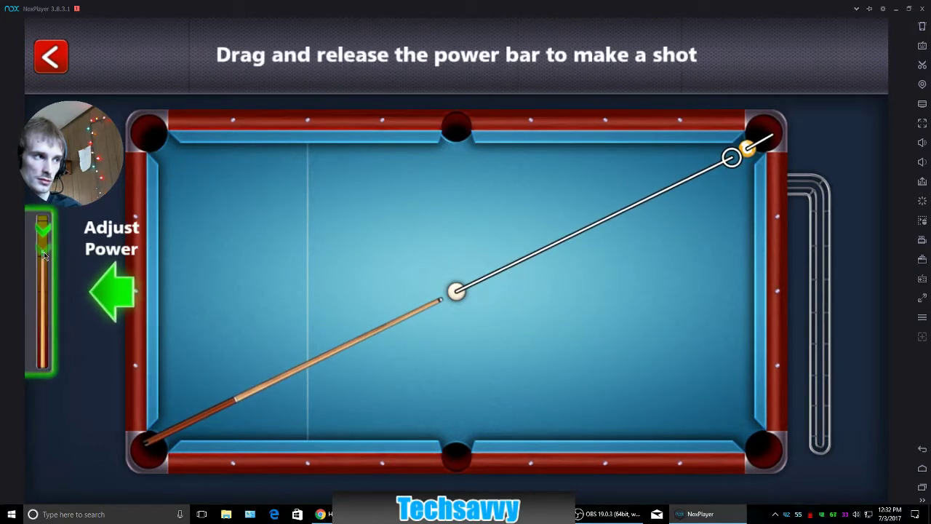
pyautogui.moveTo(42, 349); pyautogui.dragTo(53, 390)
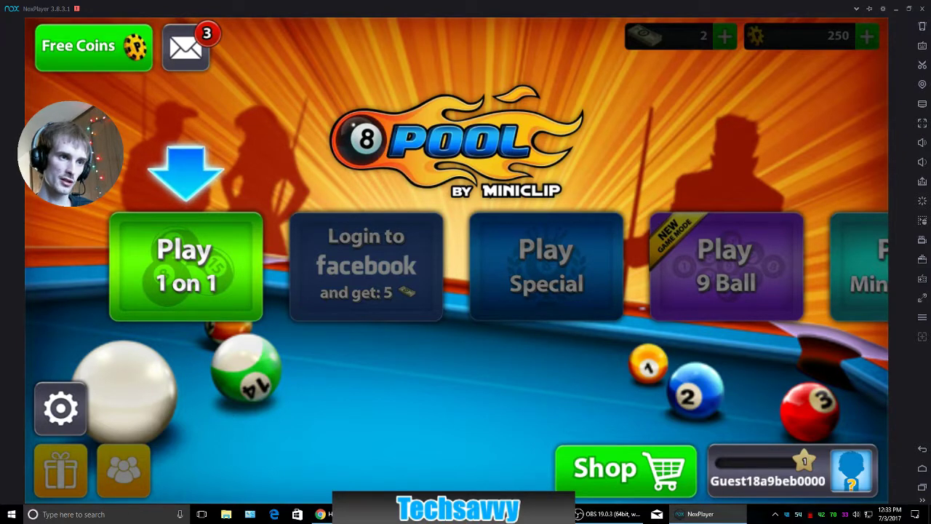
# Step: Exit 8 Ball Pool and return to the emulator's home screen
pyautogui.click(923, 449)
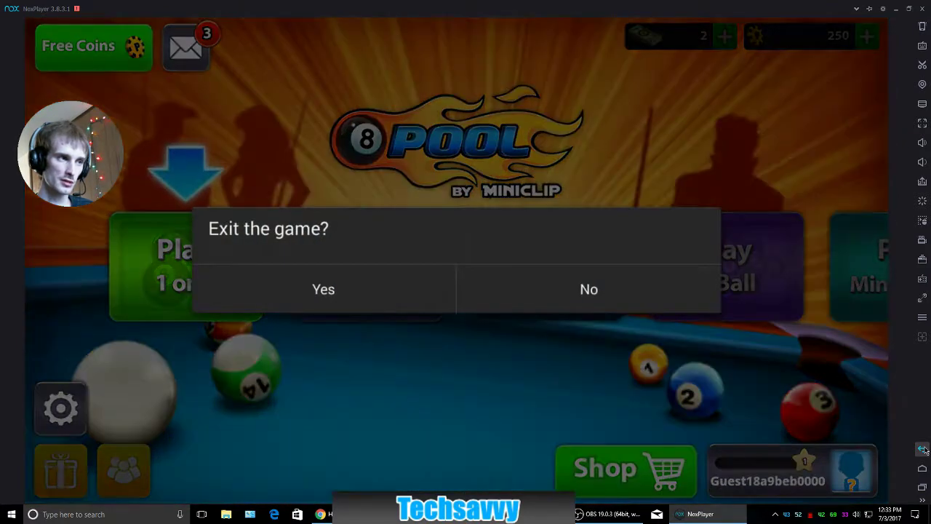
pyautogui.click(352, 297)
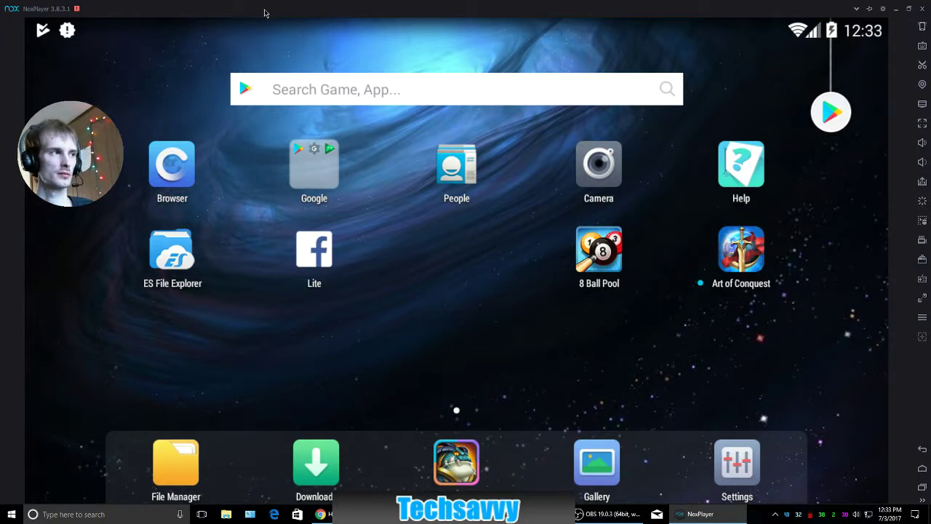
# Step: Clear all Android notifications and show the quick settings tiles in the notification shade
pyautogui.moveTo(251, 24); pyautogui.dragTo(159, 463)
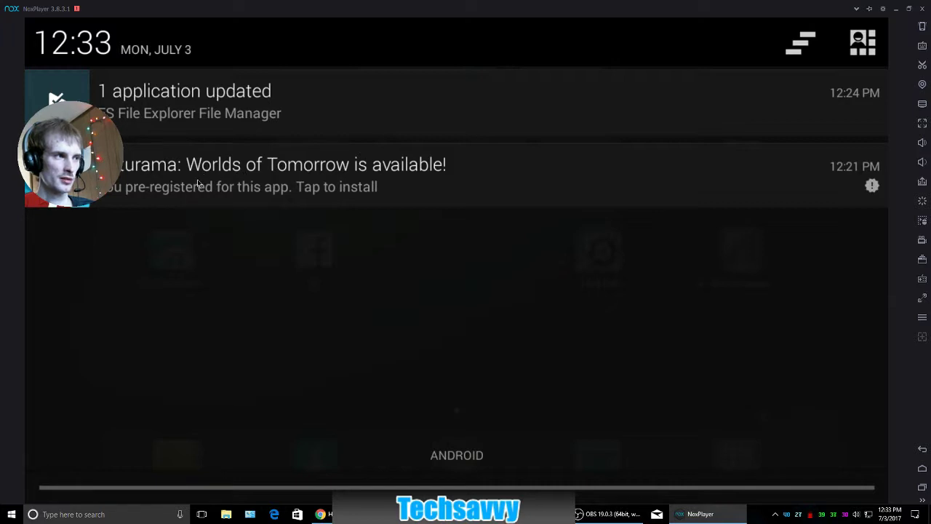
pyautogui.click(801, 43)
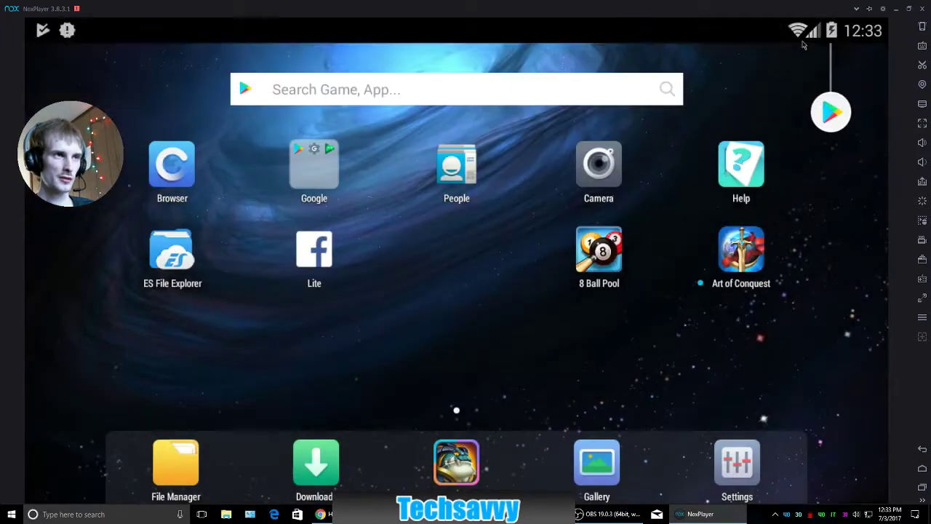
pyautogui.moveTo(660, 22); pyautogui.dragTo(591, 502)
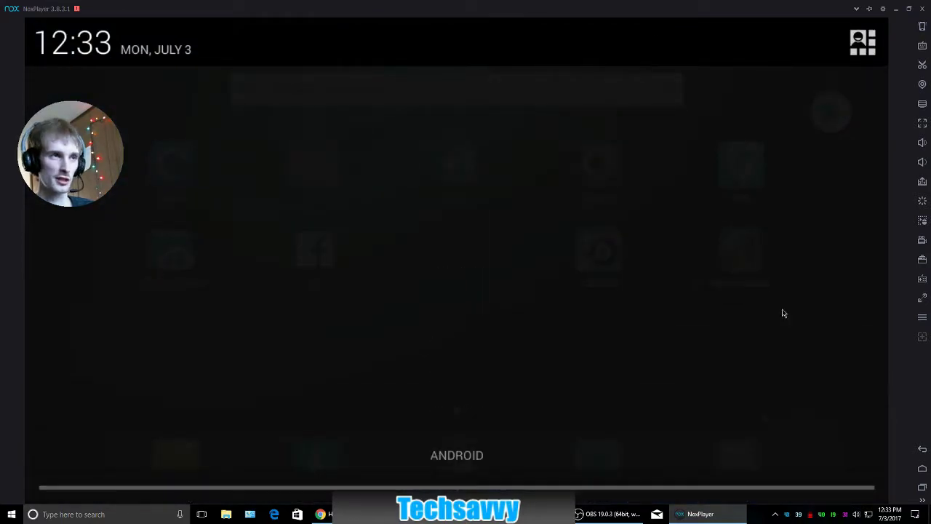
pyautogui.click(861, 51)
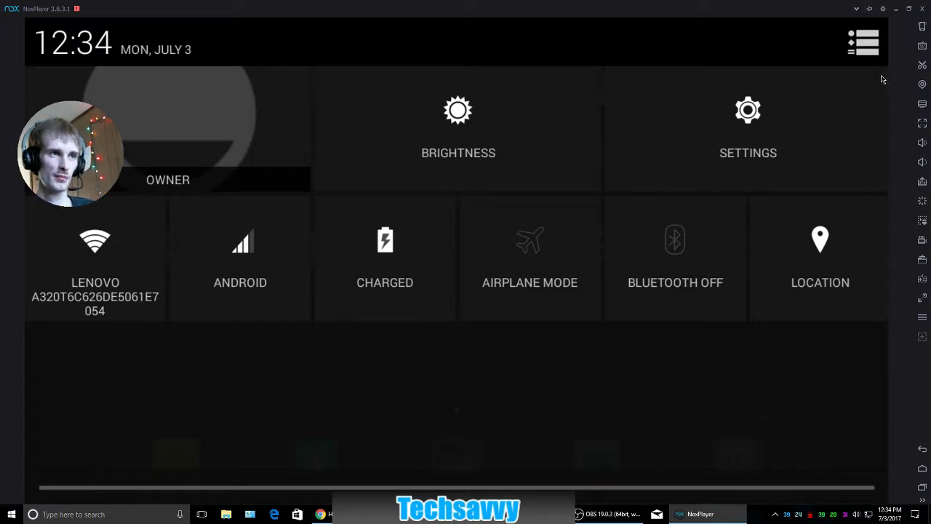
# Step: Look over the emulator's System info, FAQs, Message Center and Feedback options, then return to the home screen
pyautogui.click(860, 10)
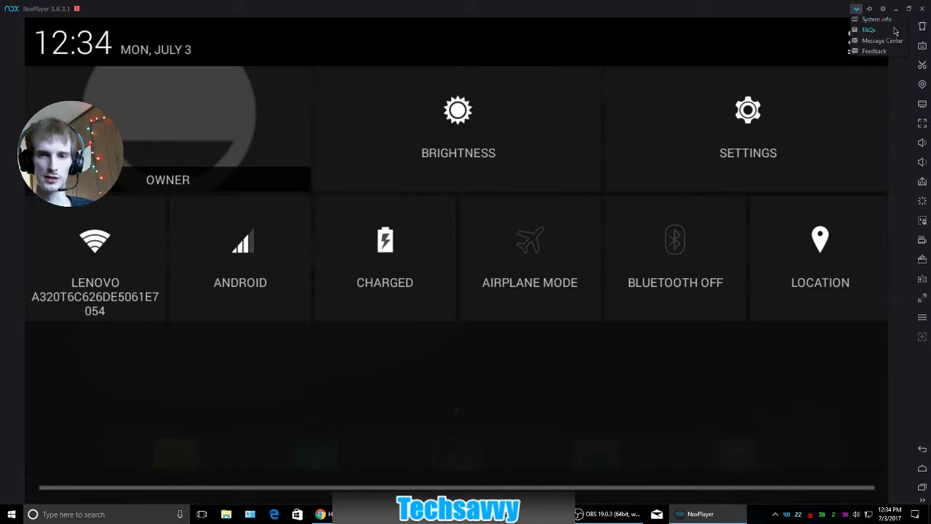
pyautogui.click(786, 10)
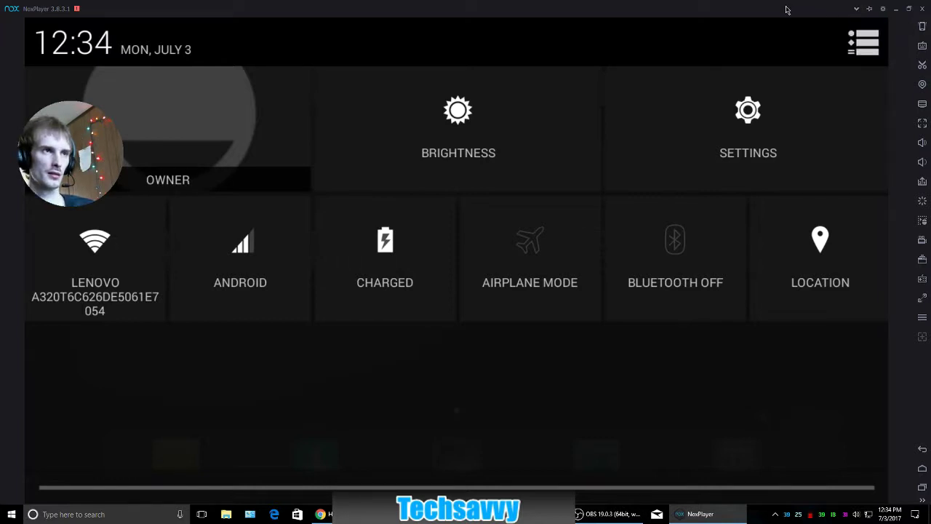
pyautogui.press('Escape')
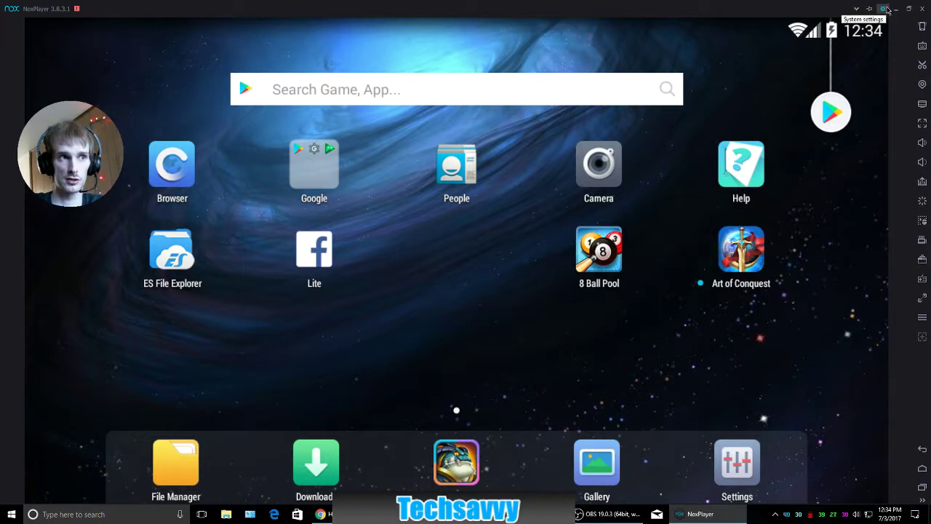
# Step: Open the emulator's Advanced system settings to review the performance, startup resolution, graphics rendering and frame options
pyautogui.click(884, 8)
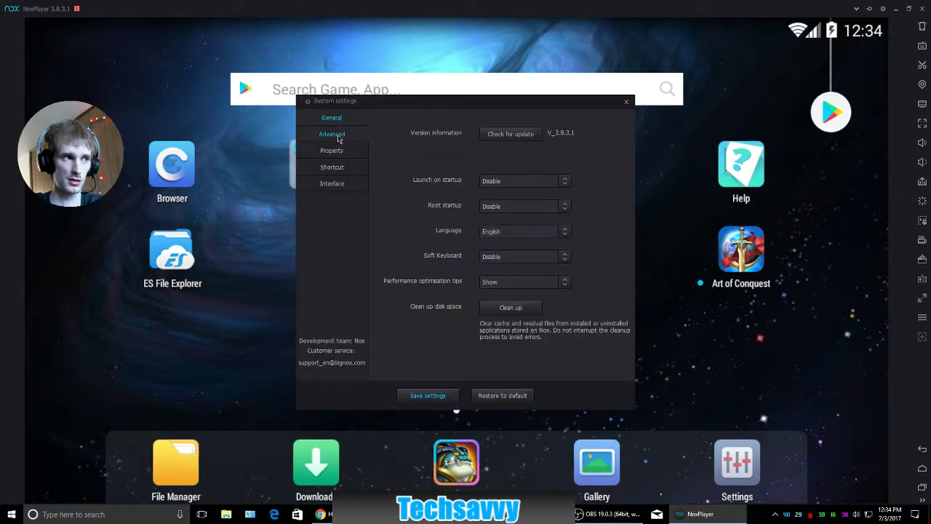
pyautogui.click(337, 136)
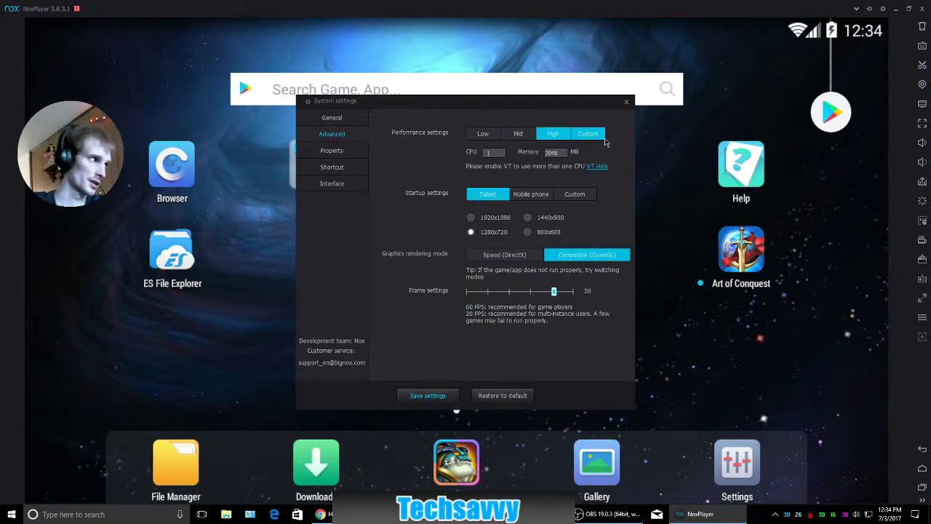